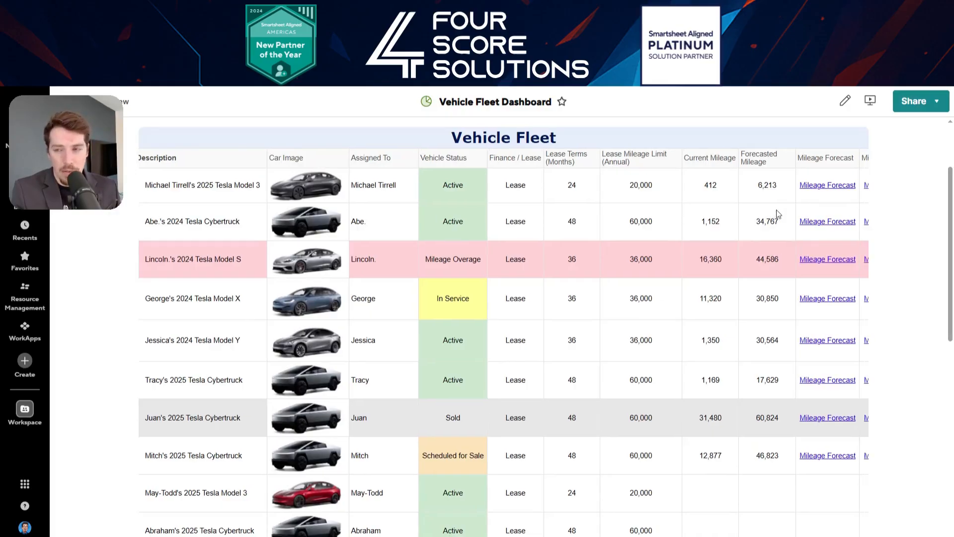
Step: Open the CAR-001 Tesla Model 3 Service Log and examine its service dates, current mileage and mileage notice values
scroll(779, 213, "right", 5)
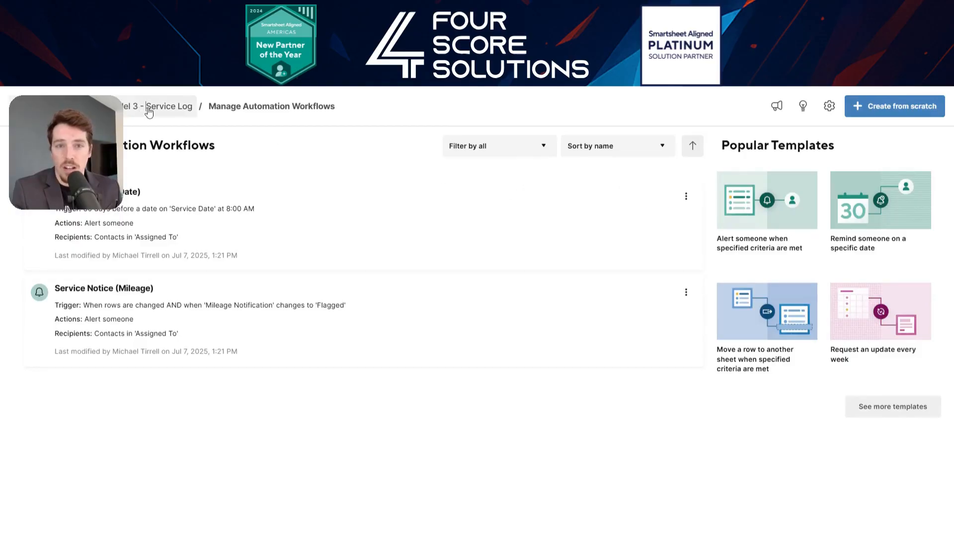
left_click(149, 110)
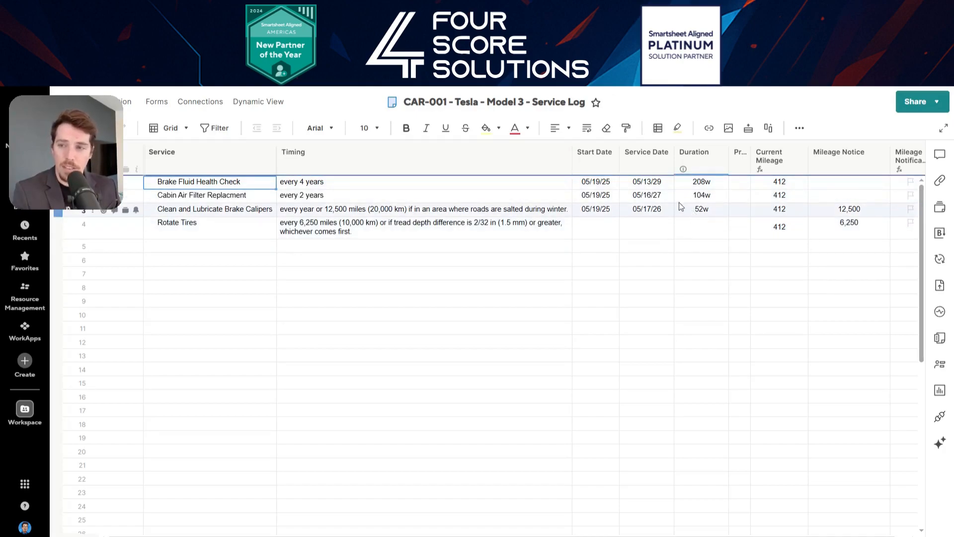
left_click(642, 162)
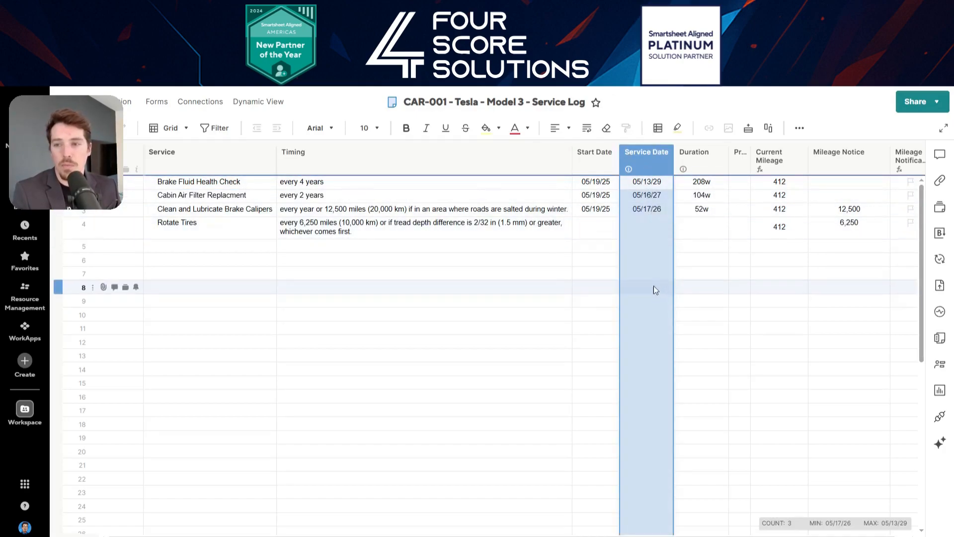
left_click(658, 211)
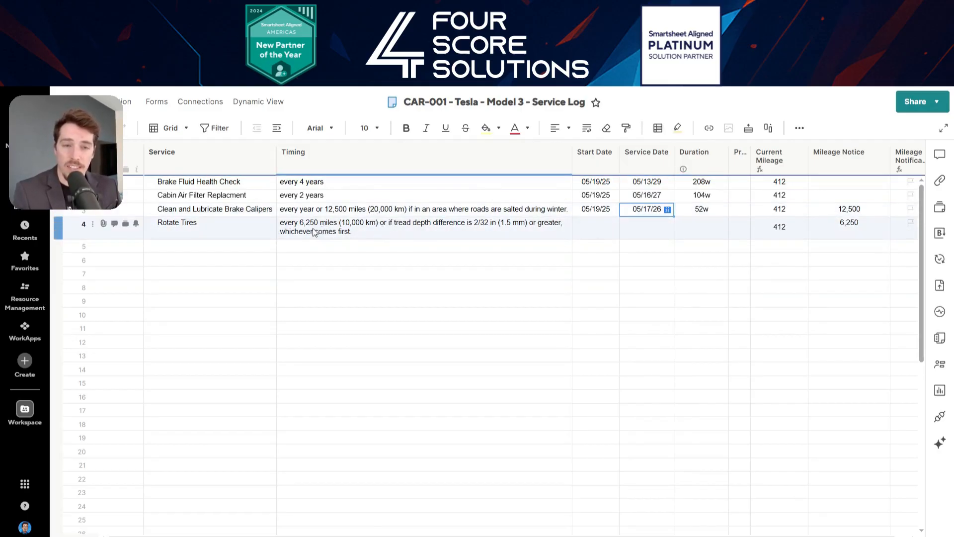
left_click(852, 235)
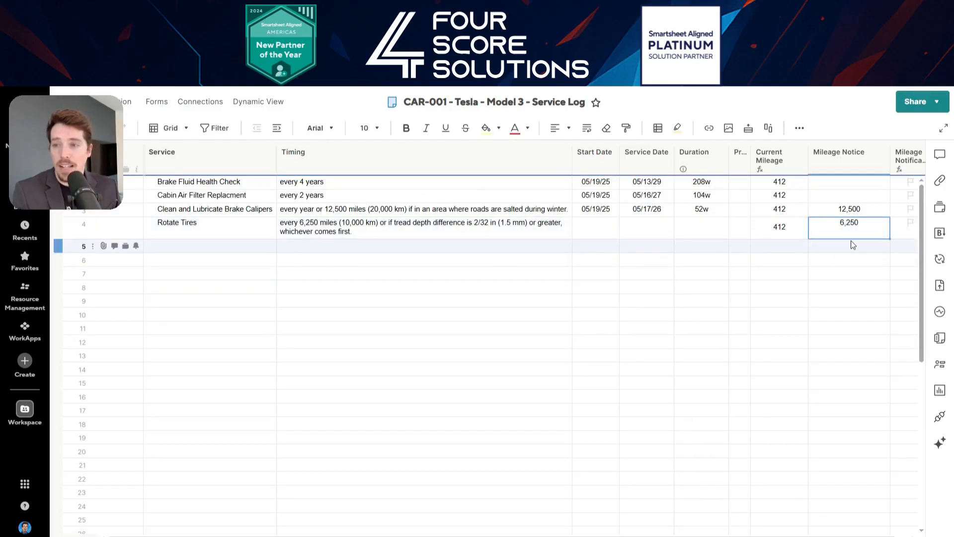
left_click(802, 231)
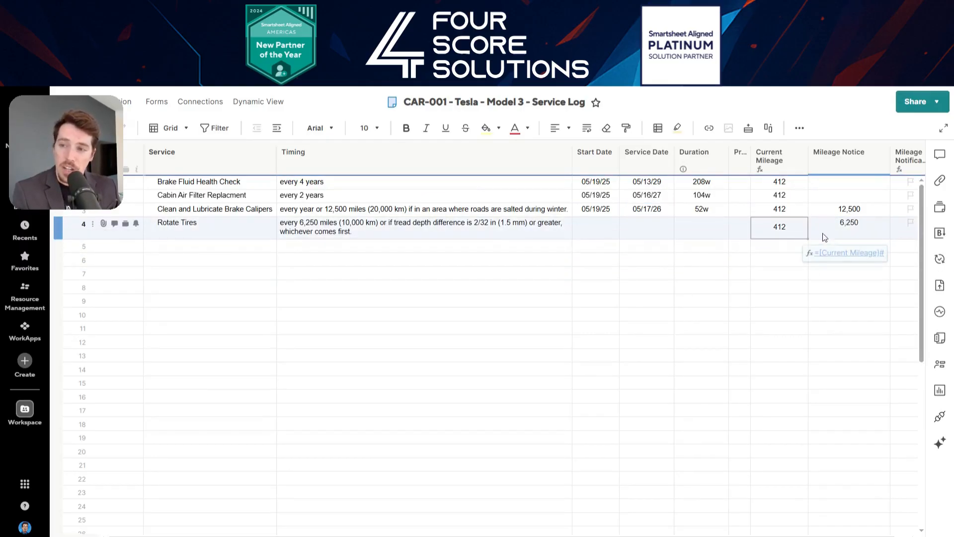
left_click(852, 236)
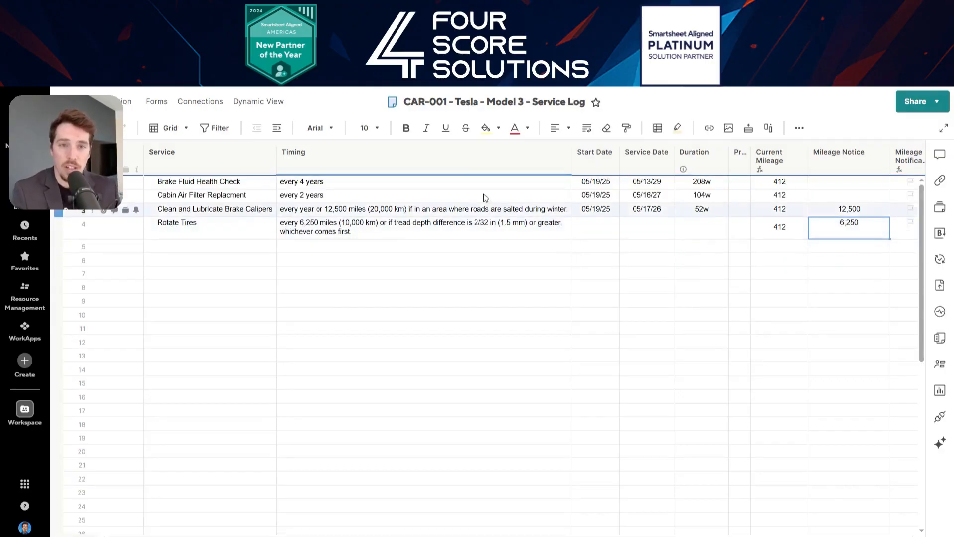
Step: Review the service log's saved automation workflows for service notices, and return to the sheet
left_click(132, 106)
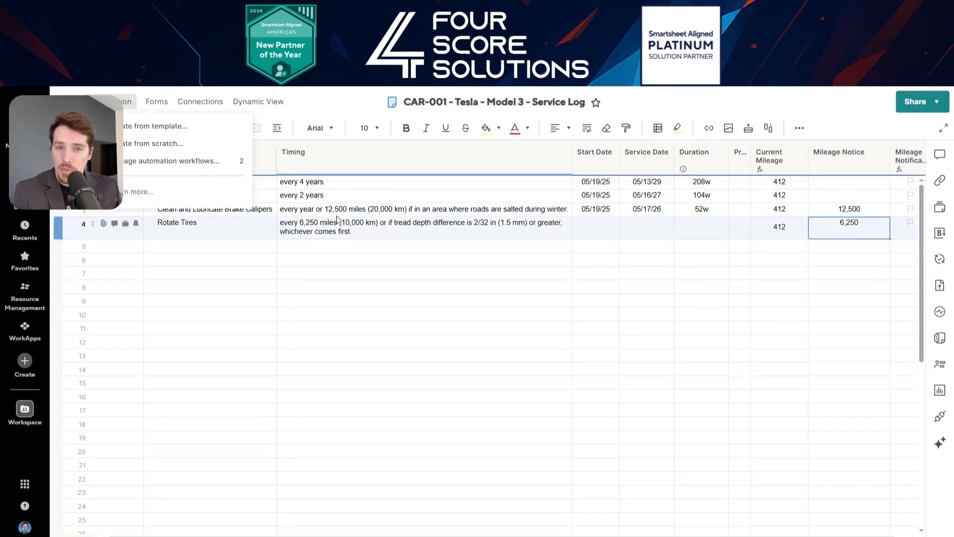
left_click(208, 164)
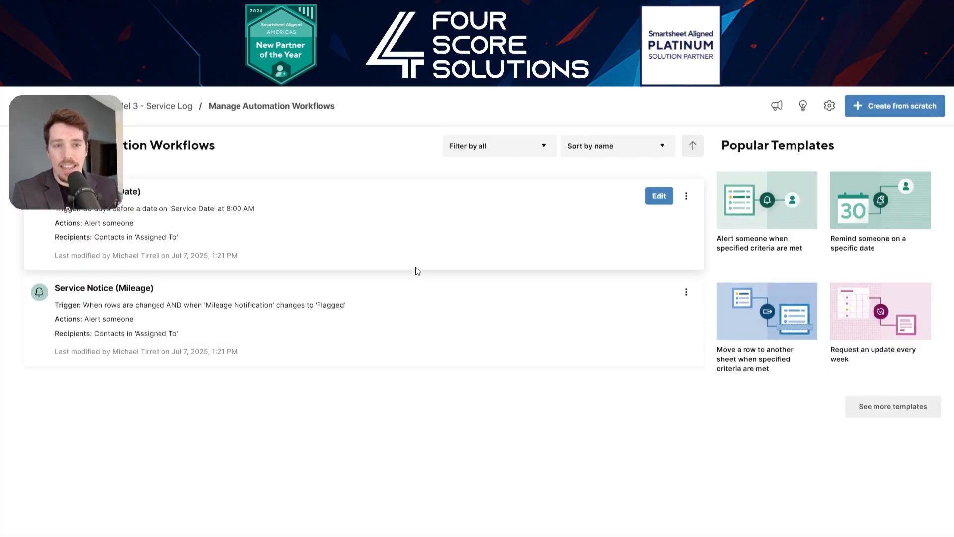
left_click(153, 114)
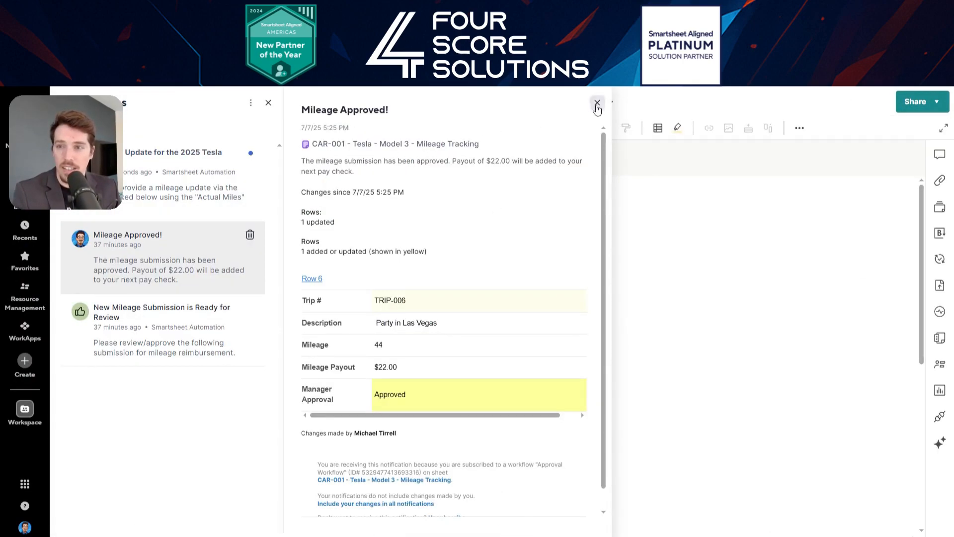
Step: Close the mileage approval notification and the notifications list, and open the Mileage Tracking form for CAR-001
left_click(596, 103)
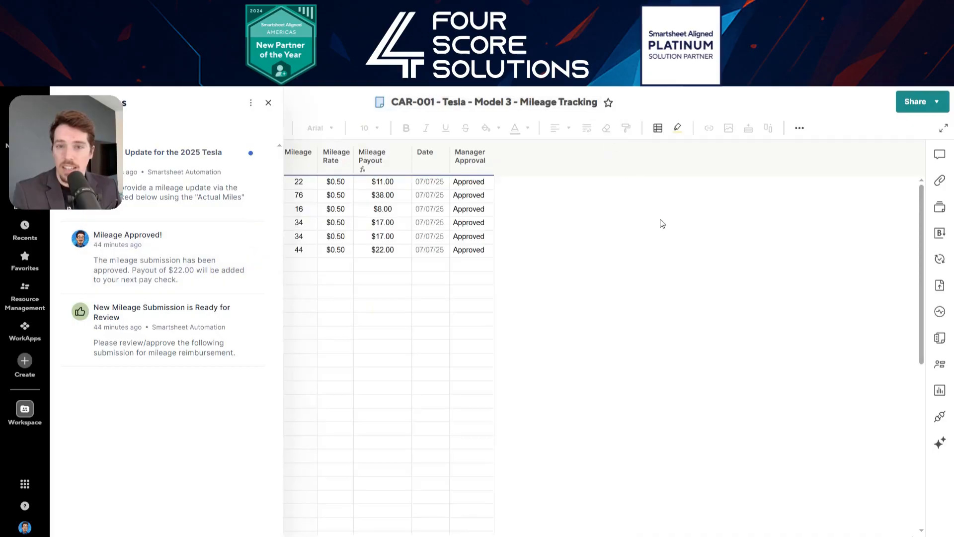
left_click(662, 223)
left_click(182, 170)
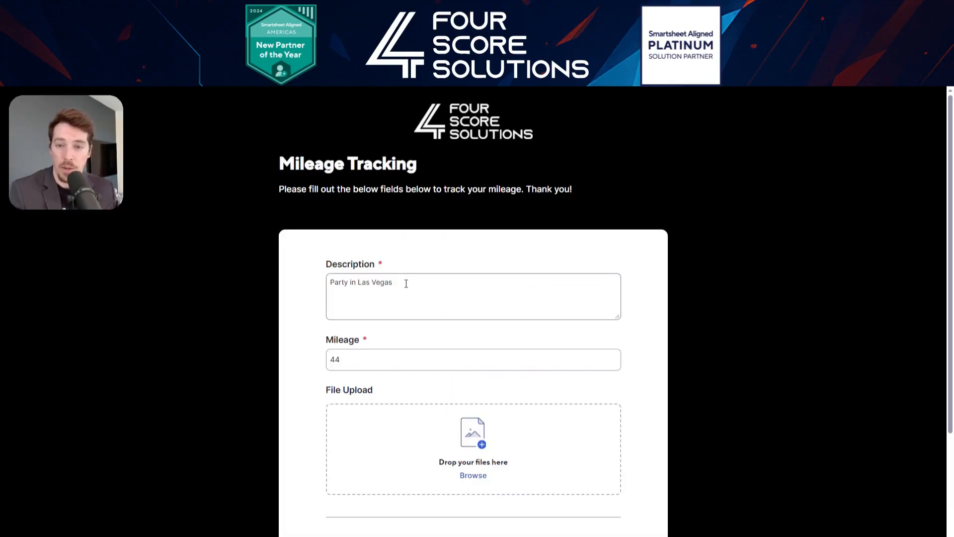
Step: Submit the mileage form with the description "Party in Las Vegas" and mileage 44, and refresh the Mileage Tracking sheet
left_click(359, 358)
left_click(356, 281)
left_click(348, 359)
scroll(507, 377, "down", 3)
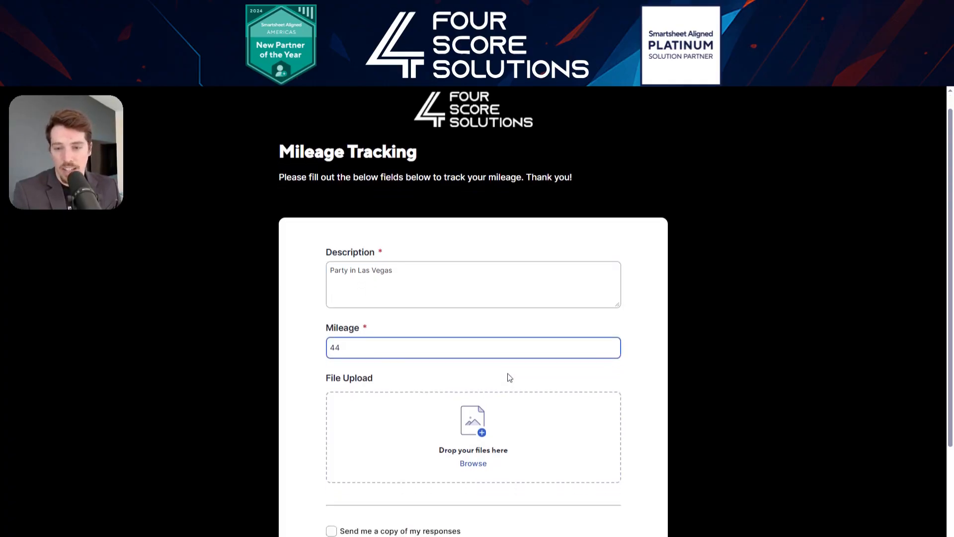
left_click(358, 438)
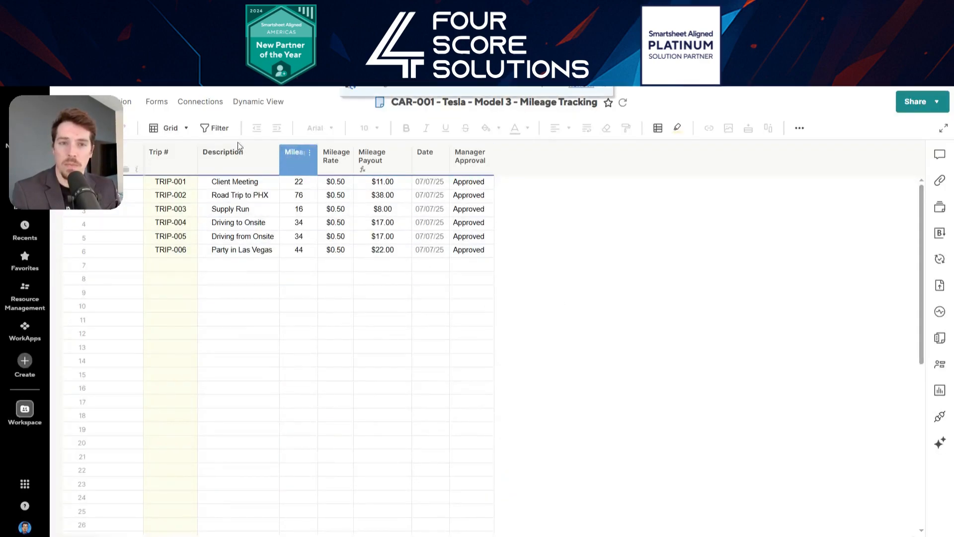
left_click(582, 98)
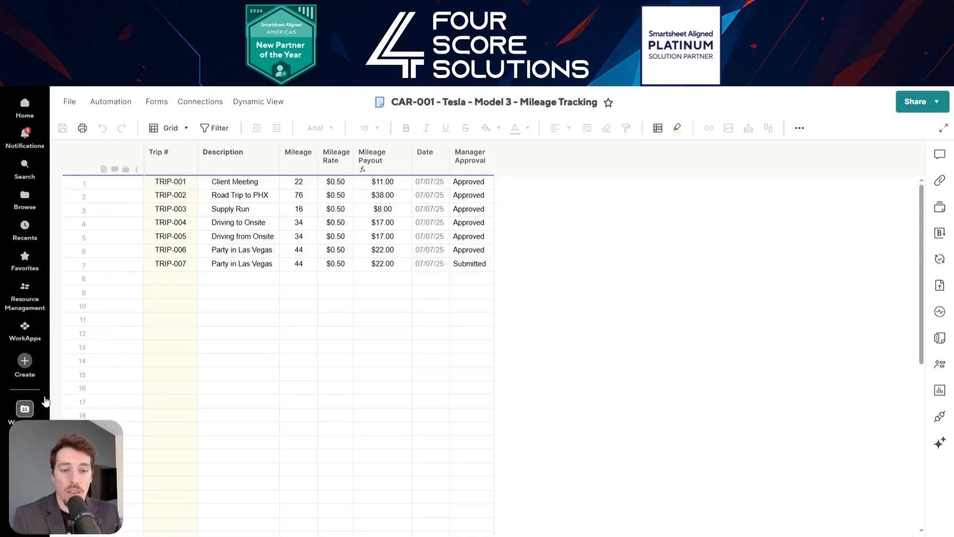
Step: Review the new mileage submission request for TRIP-007 in the notifications and approve it
left_click(20, 134)
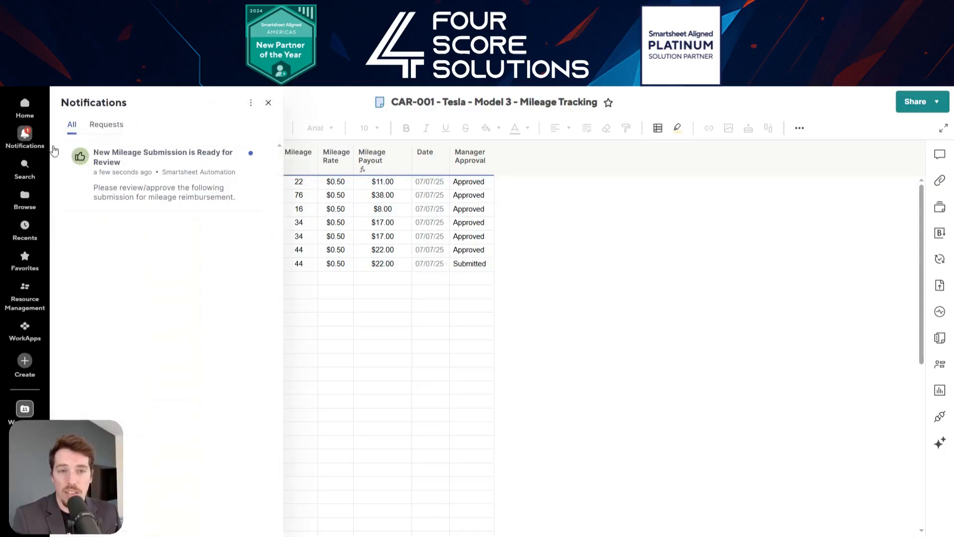
left_click(177, 171)
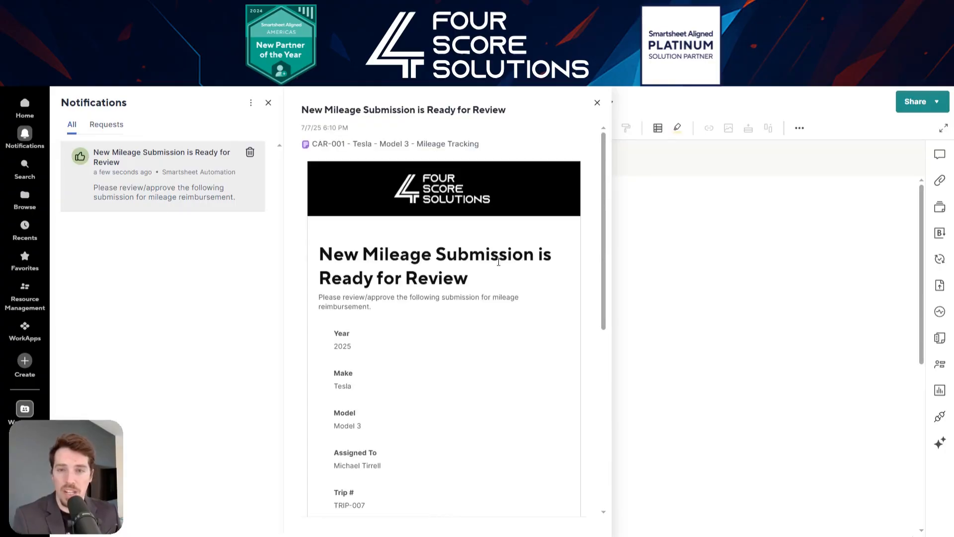
scroll(497, 281, "down", 3)
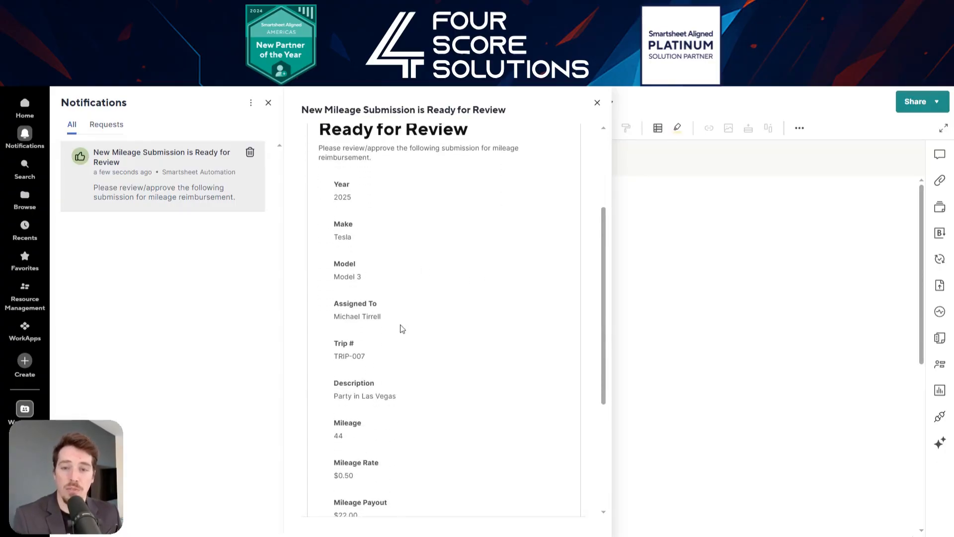
scroll(400, 328, "down", 2)
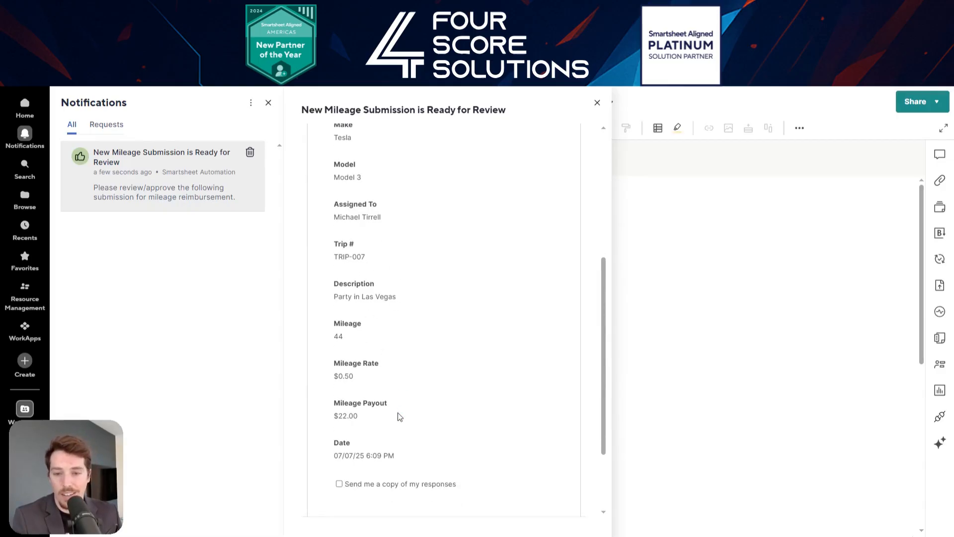
scroll(462, 427, "down", 2)
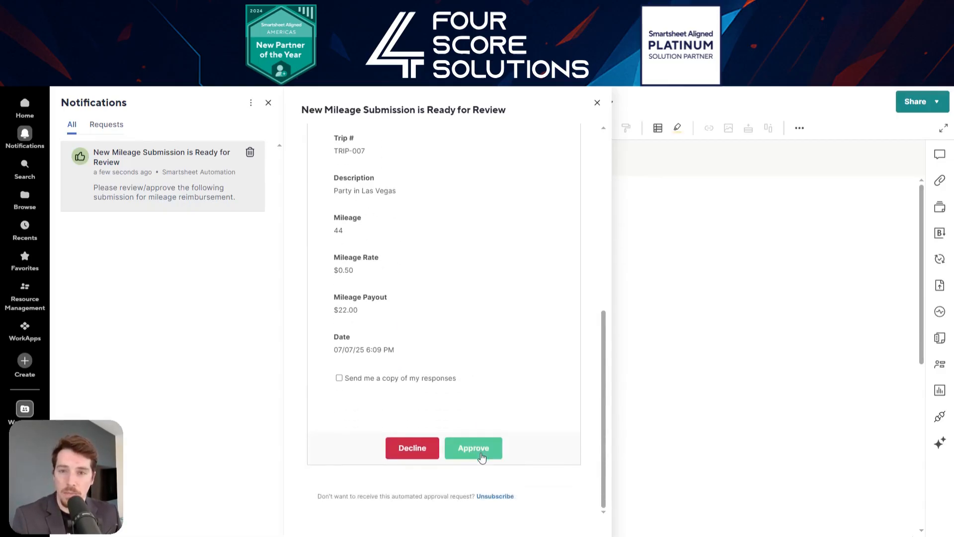
left_click(480, 453)
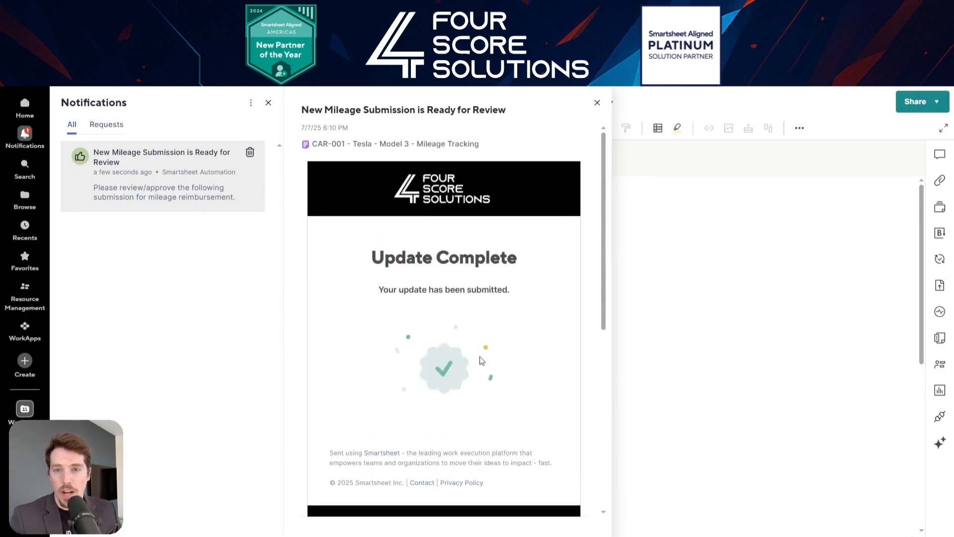
Step: Read the "Mileage Approved!" notification for TRIP-007 and close the notifications
left_click(163, 178)
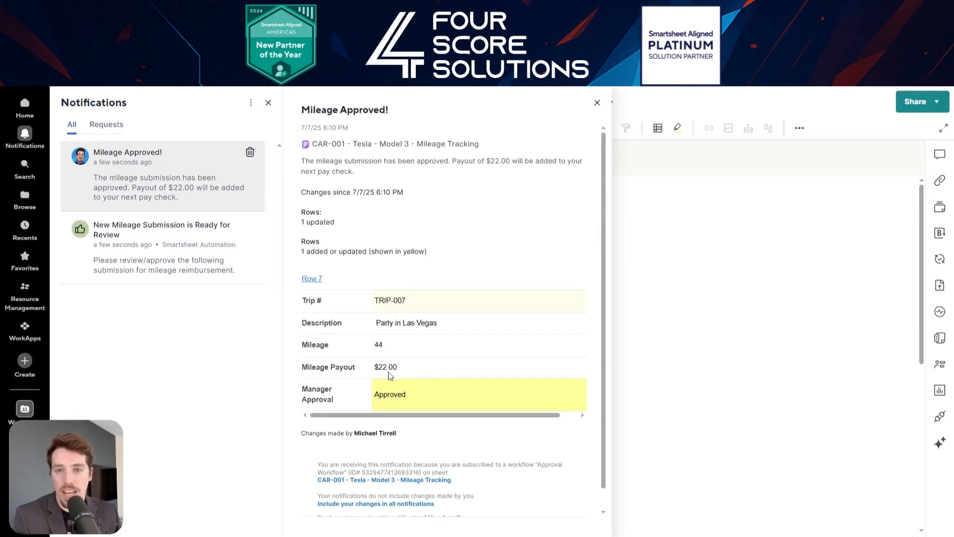
left_click(596, 104)
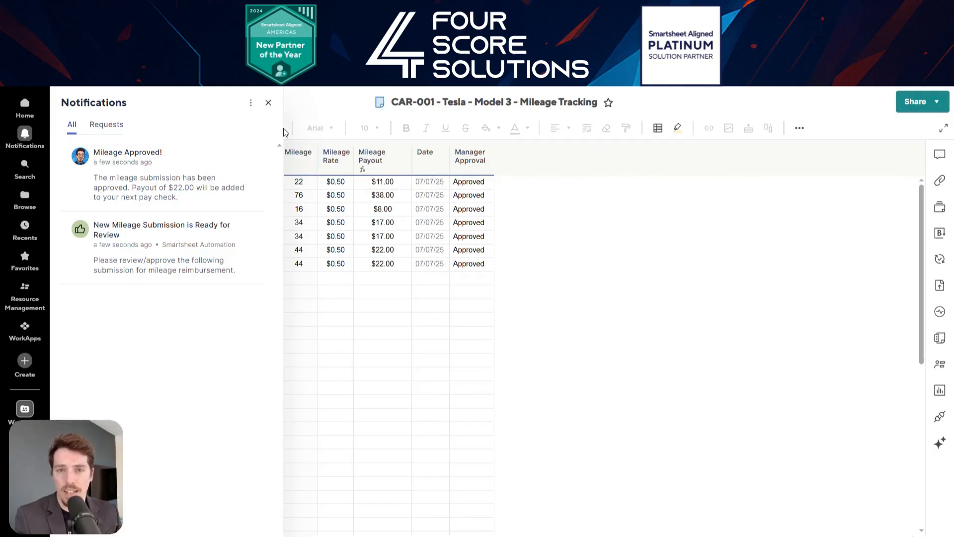
left_click(268, 102)
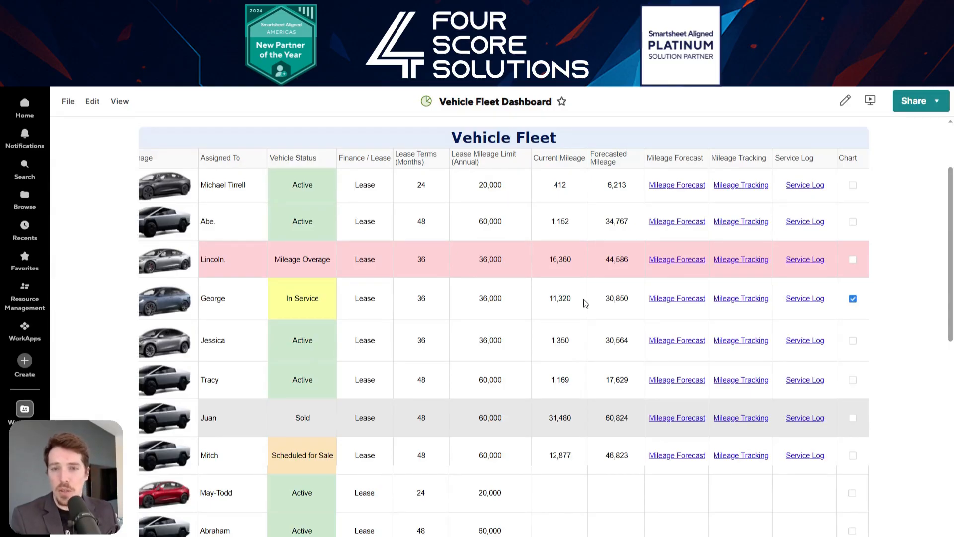
Step: Open the 2025 Tesla Model 3's Mileage Forecast sheet from the fleet dashboard and examine Month 2's actual miles and end date
scroll(585, 303, "left", 5)
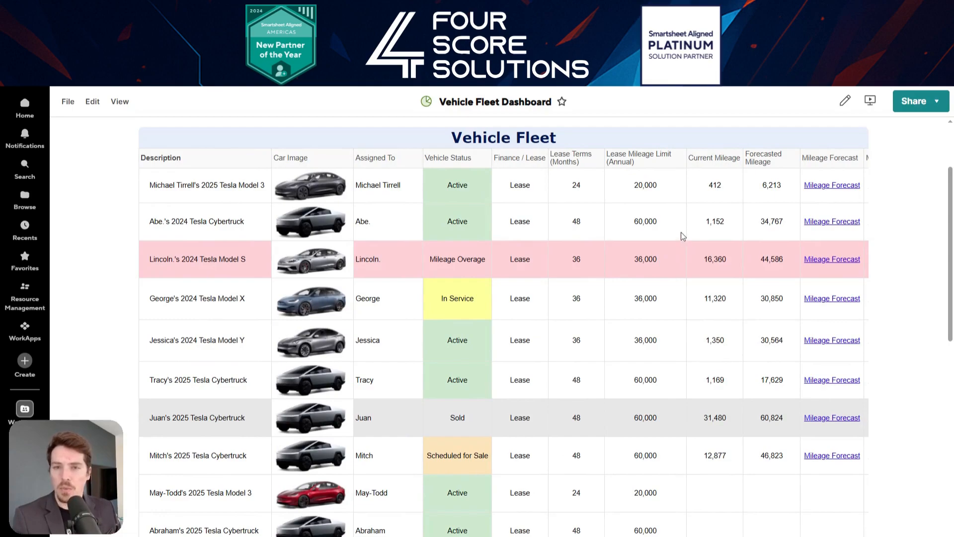
left_click(825, 188)
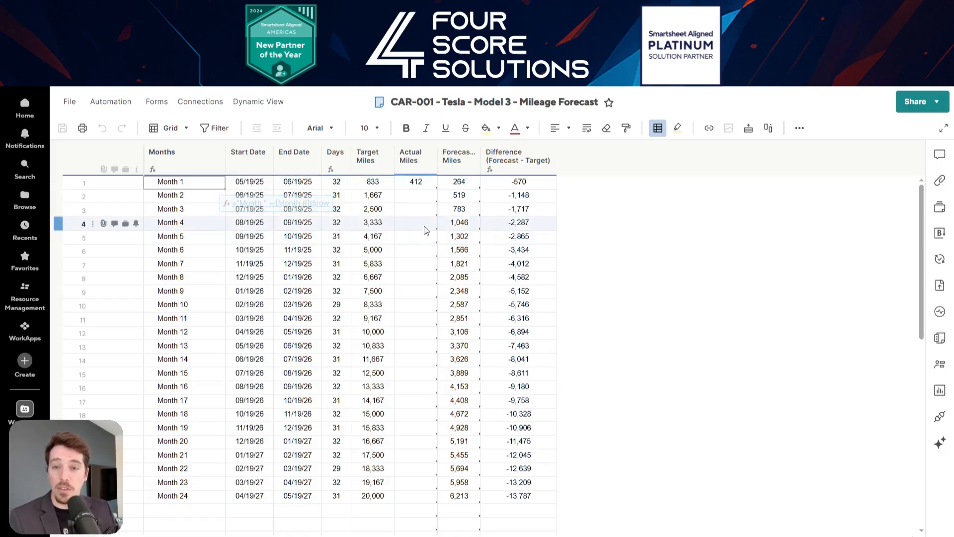
left_click(411, 196)
left_click(301, 198)
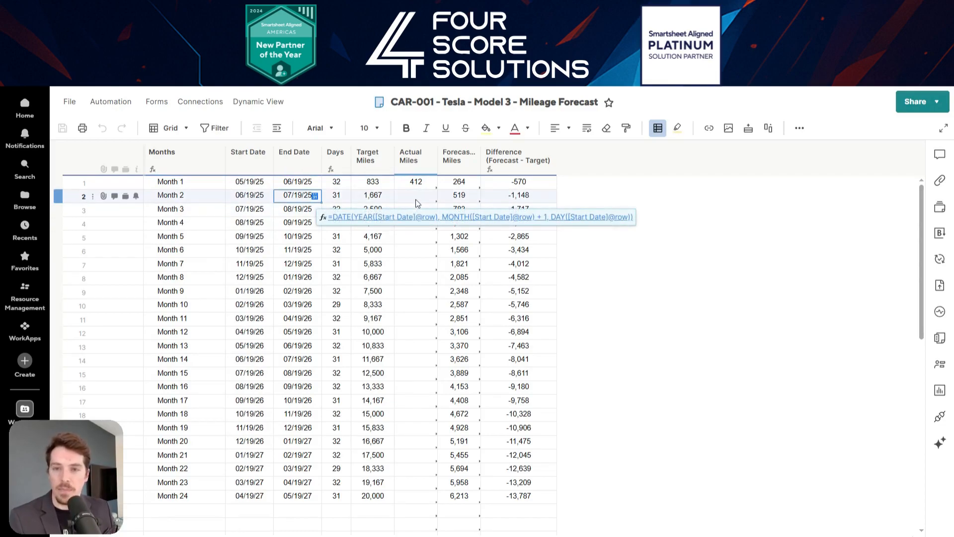
left_click(668, 210)
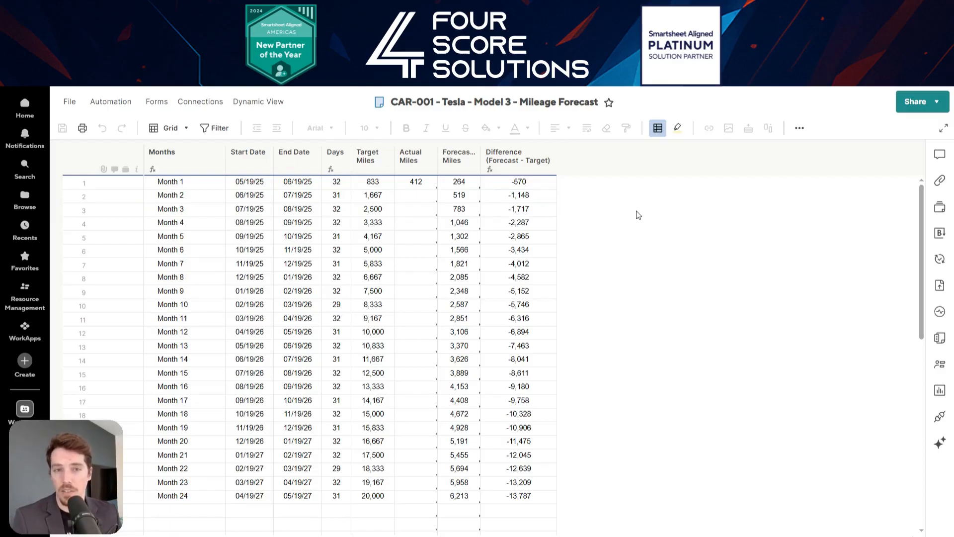
Step: Manually run the Monthly Mileage Update workflow on row 2 only, sending the notifications to yourself instead of the assigned contacts
left_click(119, 103)
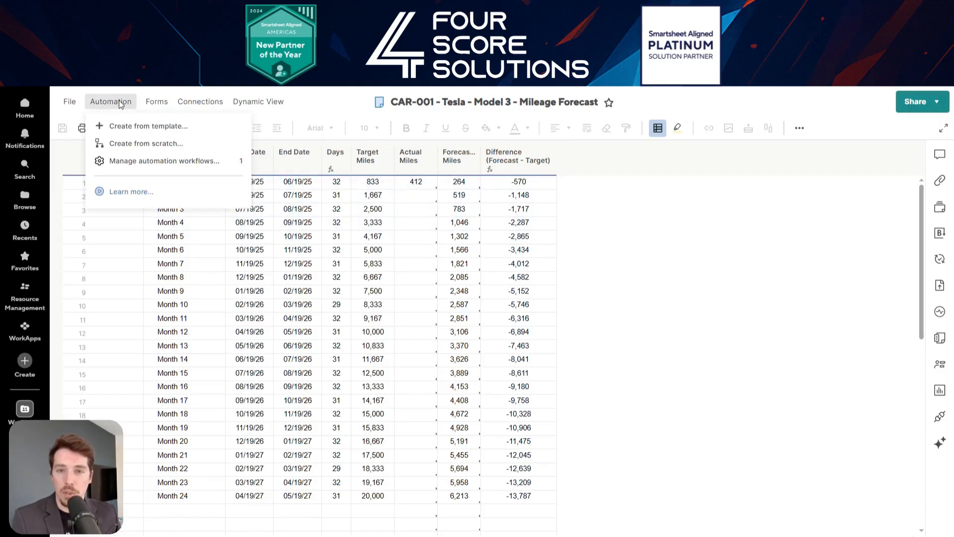
left_click(173, 161)
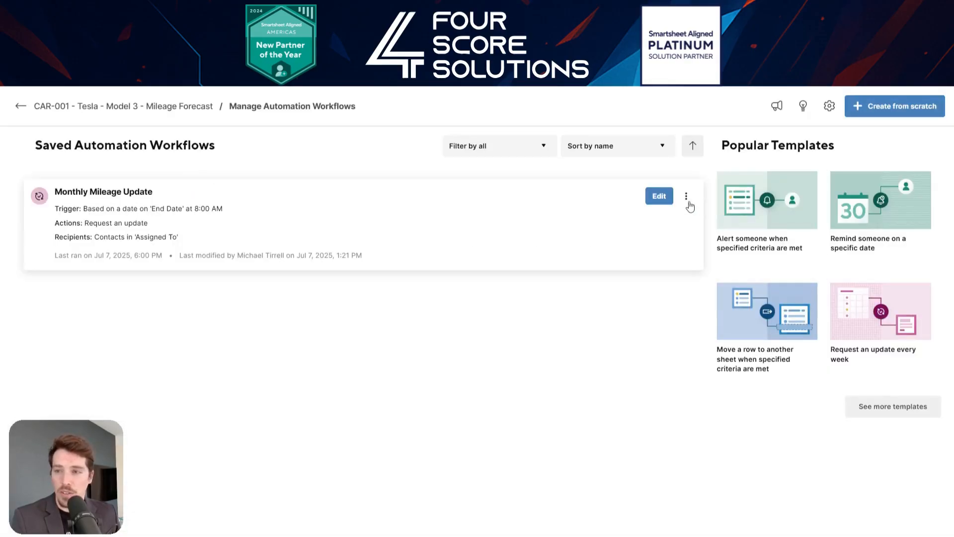
left_click(686, 196)
left_click(728, 217)
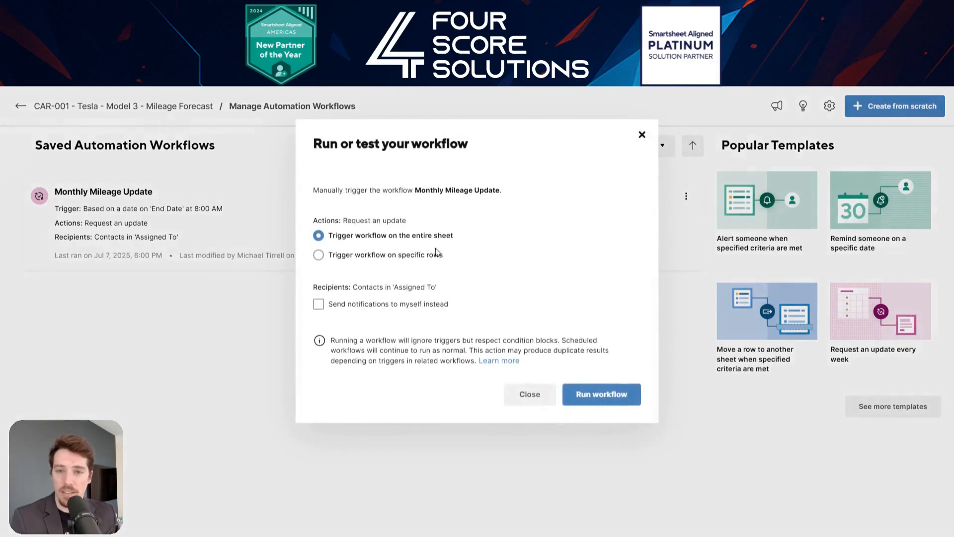
left_click(401, 257)
type("2")
left_click(318, 334)
left_click(613, 421)
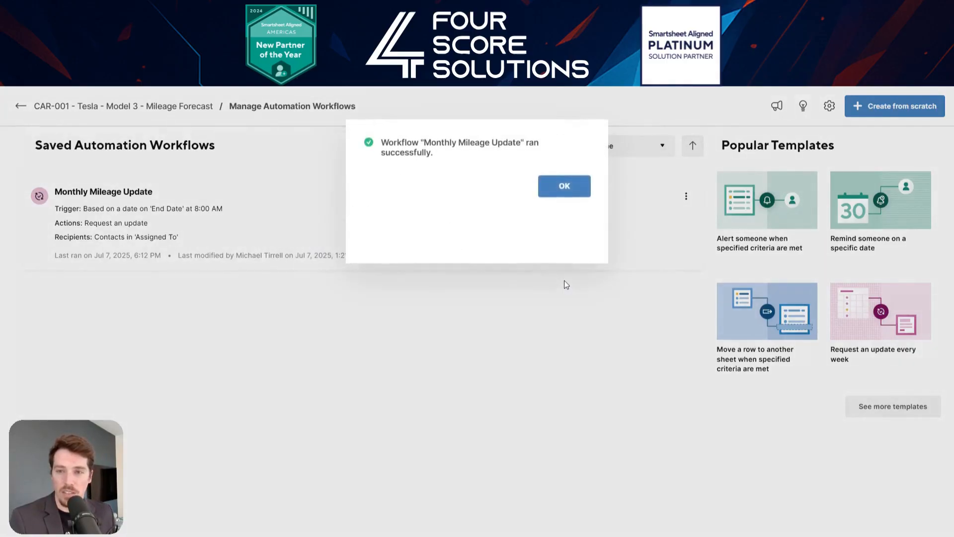
left_click(562, 186)
Step: Return to the Model 3 Mileage Forecast sheet and open the 2025 Tesla Model 3 mileage update request from the notifications
left_click(90, 106)
left_click(24, 134)
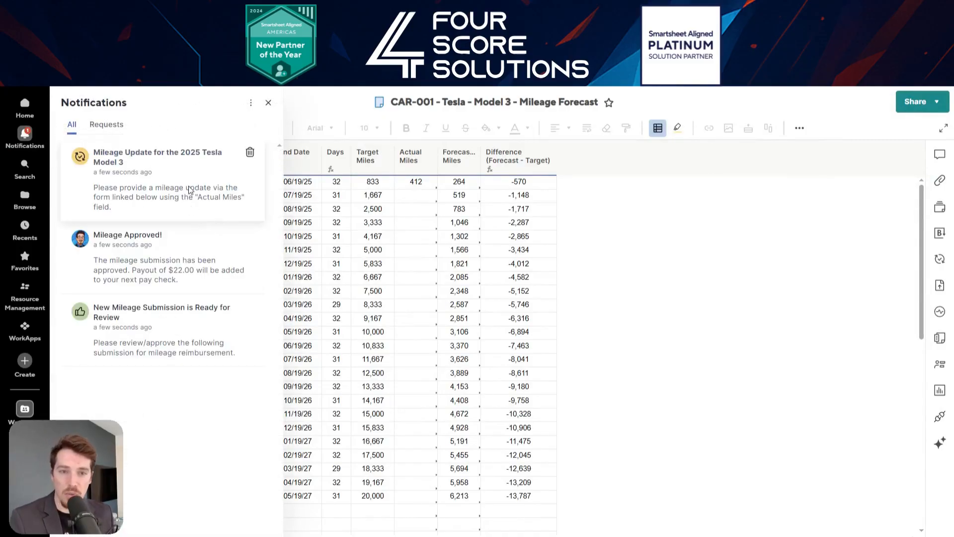
left_click(189, 190)
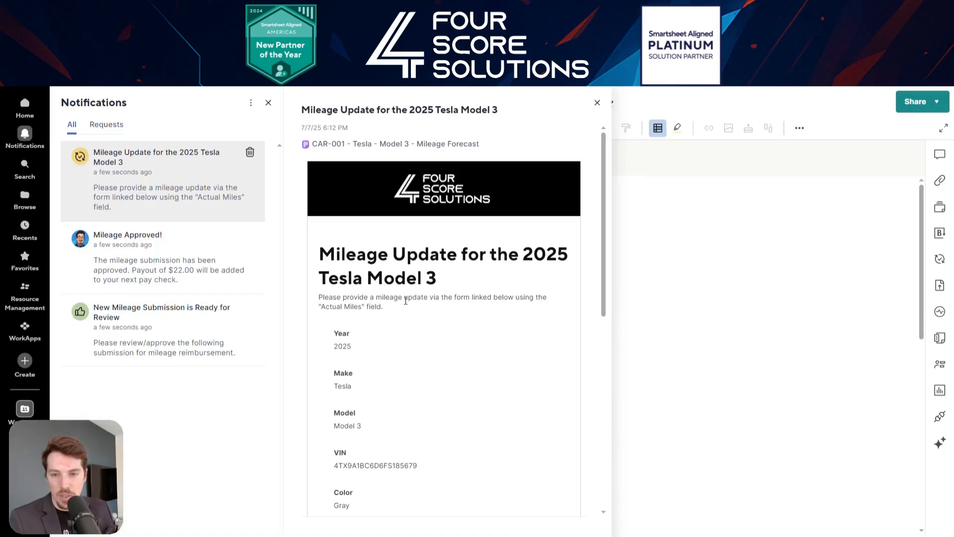
Step: Fill in 515 as Month 2's actual miles in the update request, submit it, and close the notifications
scroll(408, 305, "down", 3)
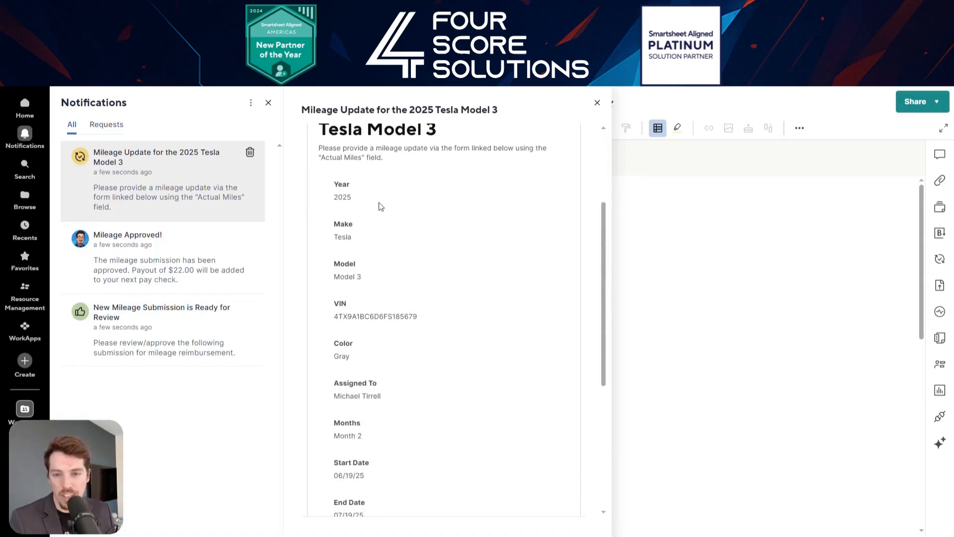
scroll(381, 209, "down", 4)
left_click(376, 404)
type("515")
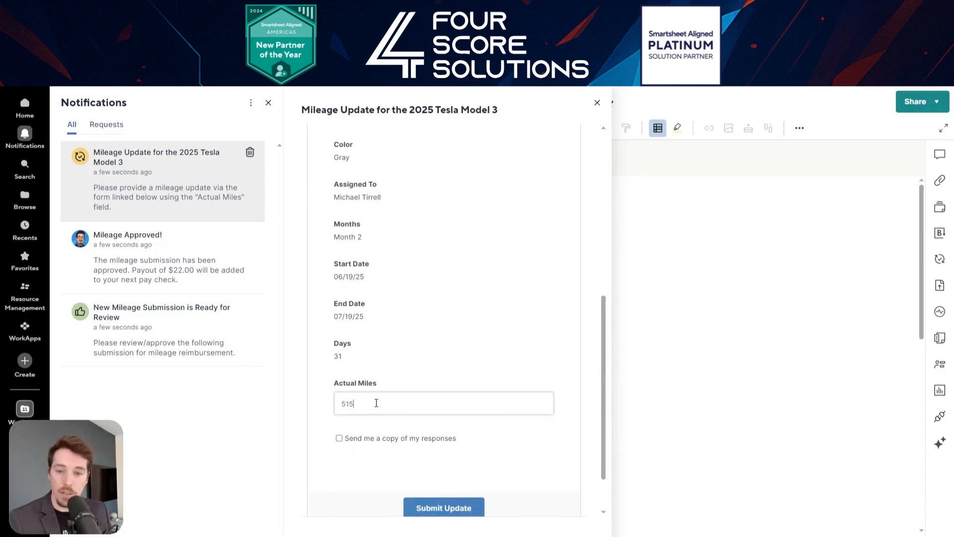
left_click(448, 508)
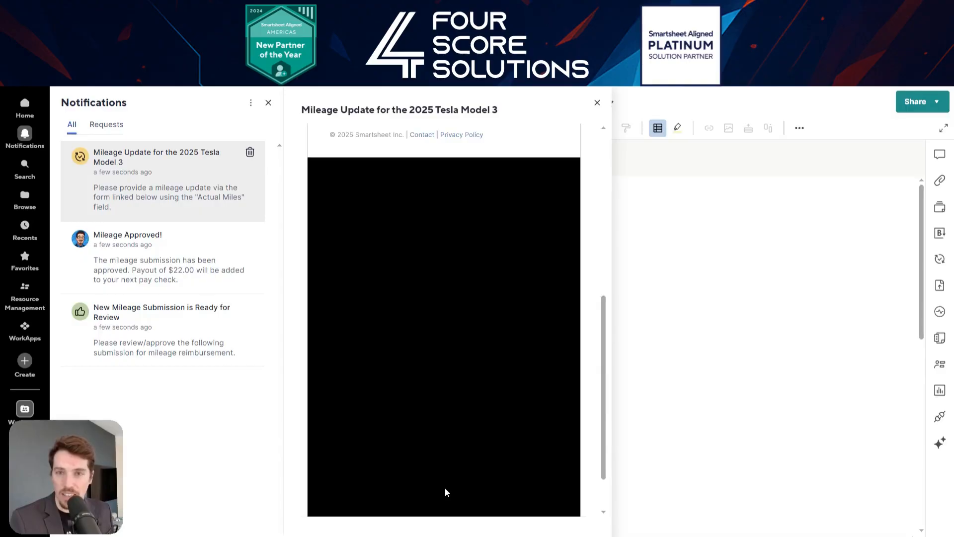
left_click(597, 102)
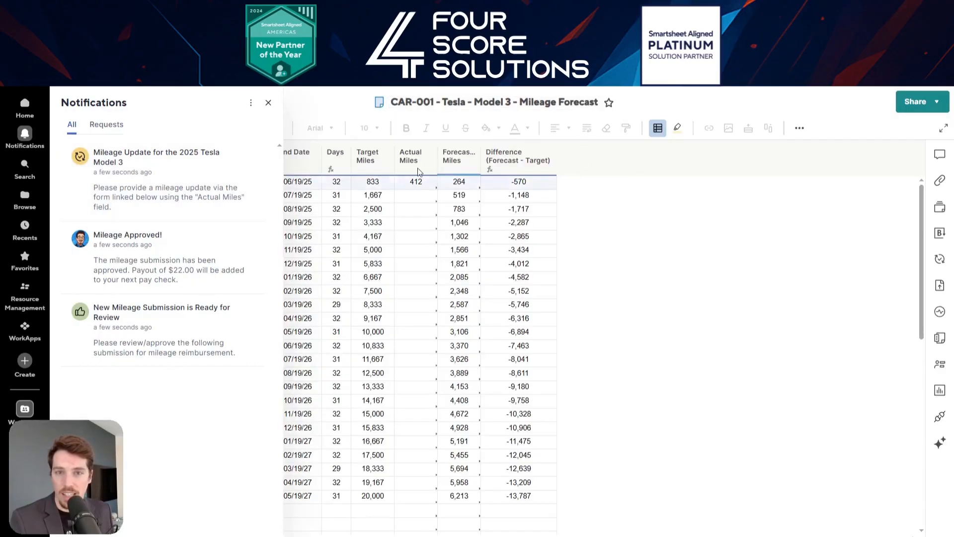
left_click(265, 104)
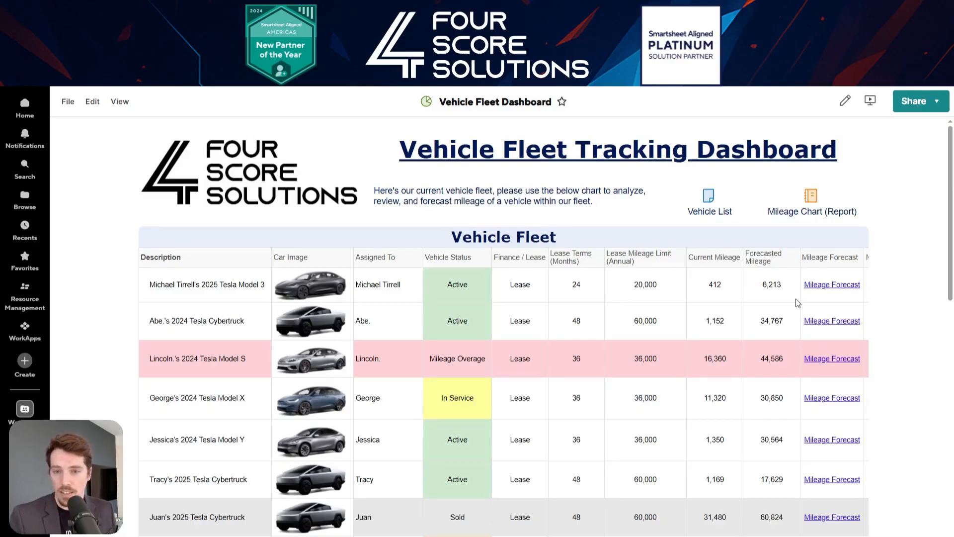
Step: Examine the Vehicle Fleet table's statuses and forecasted mileage and the Vehicle Analysis chart on the Vehicle Fleet Dashboard
scroll(735, 328, "down", 2)
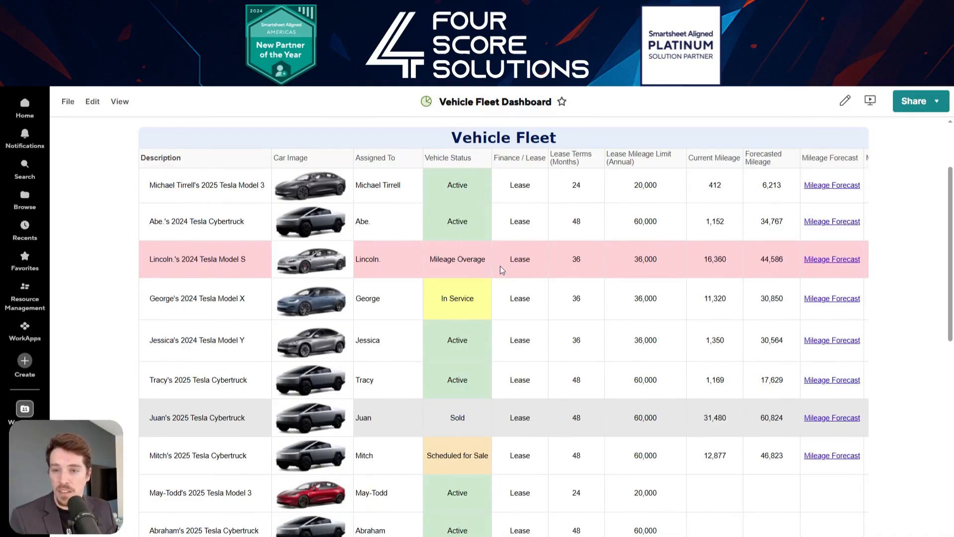
scroll(499, 267, "down", 10)
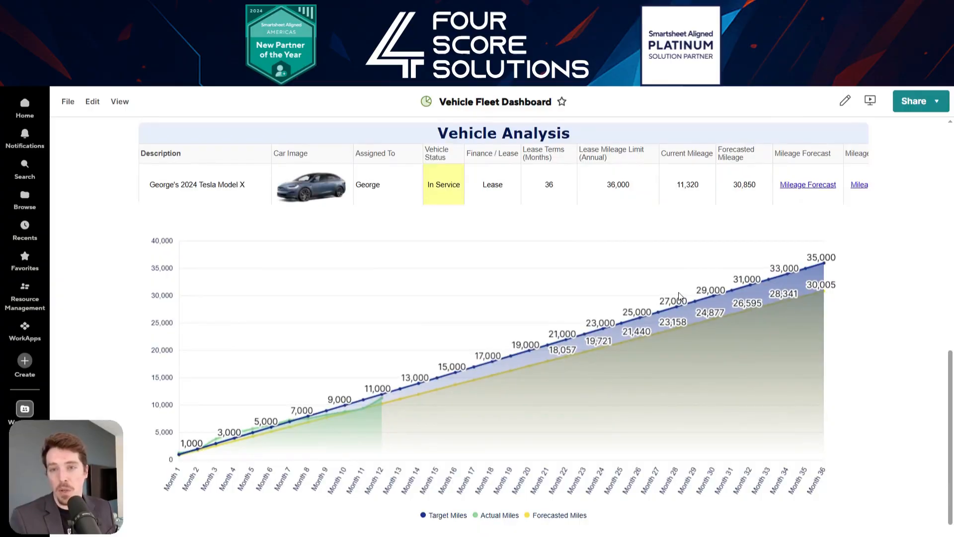